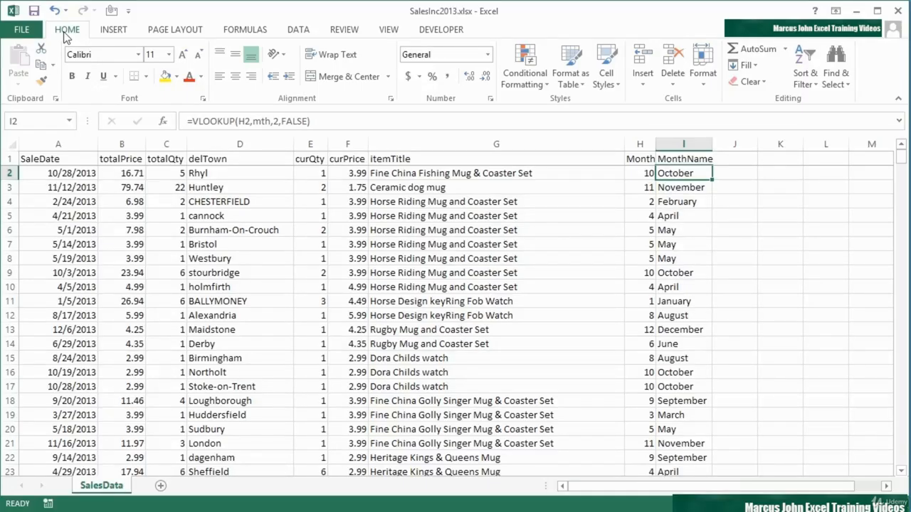
Step: Create a recommended PivotTable from the sales data showing Sum of totalPrice by MonthName
left_click(404, 246)
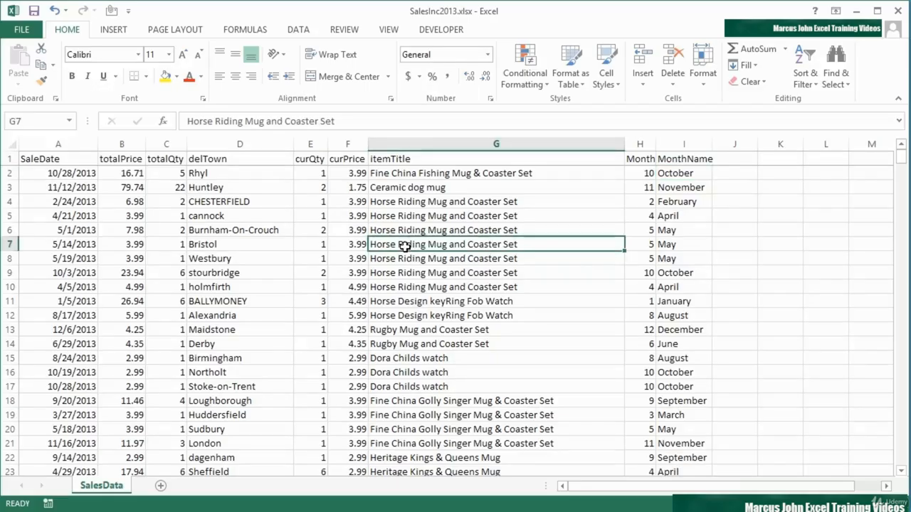
left_click(110, 32)
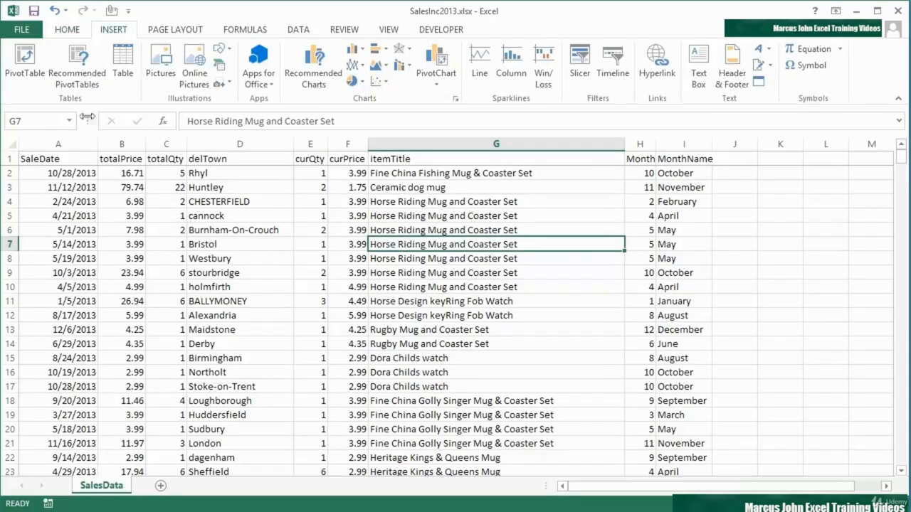
left_click(78, 83)
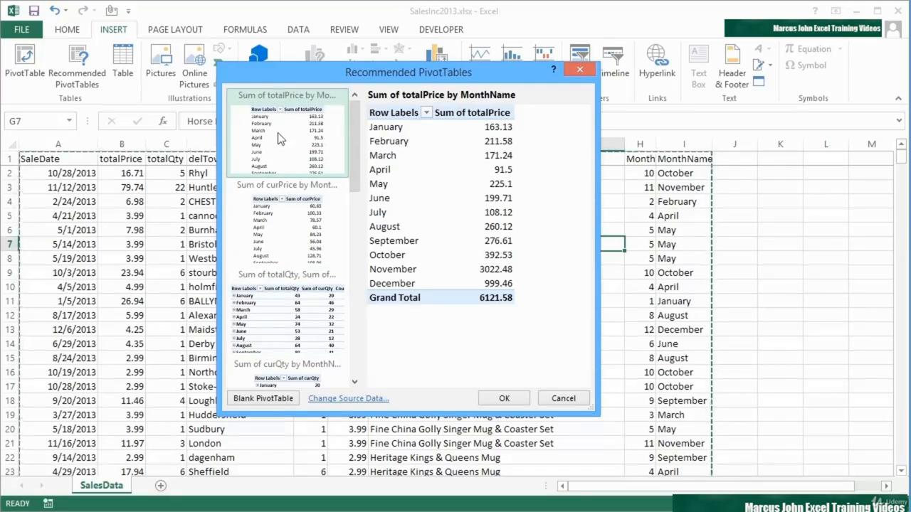
left_click(487, 398)
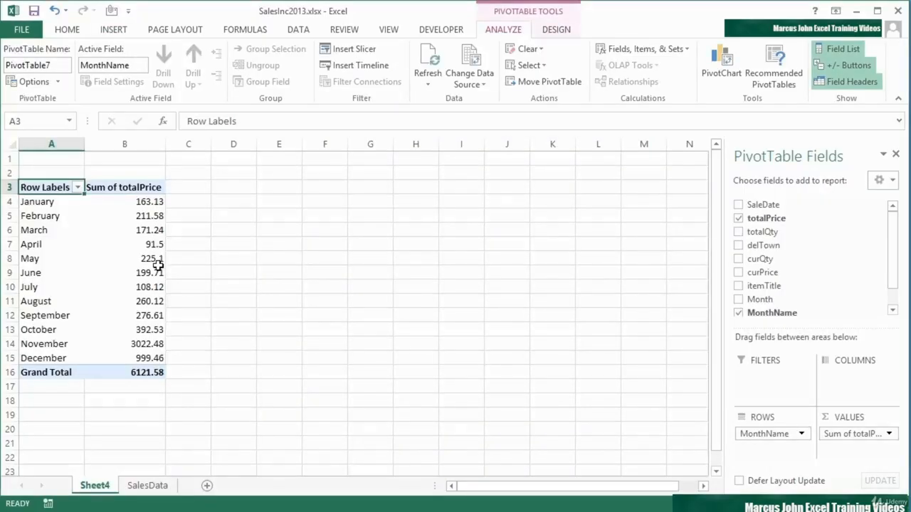
Step: Add the curQty field to the PivotTable's values as a sum after Sum of totalPrice
mouse_move(148, 361)
left_click_drag(890, 285, 890, 290)
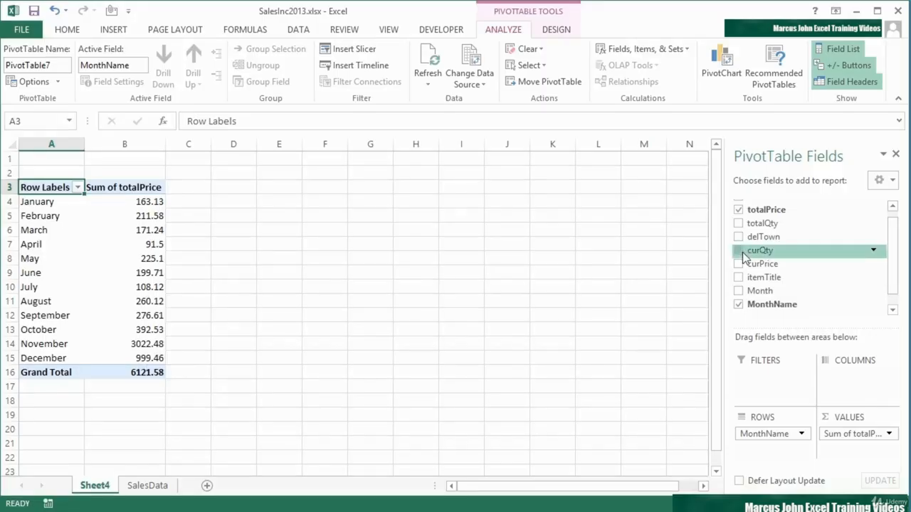
left_click_drag(743, 252, 869, 457)
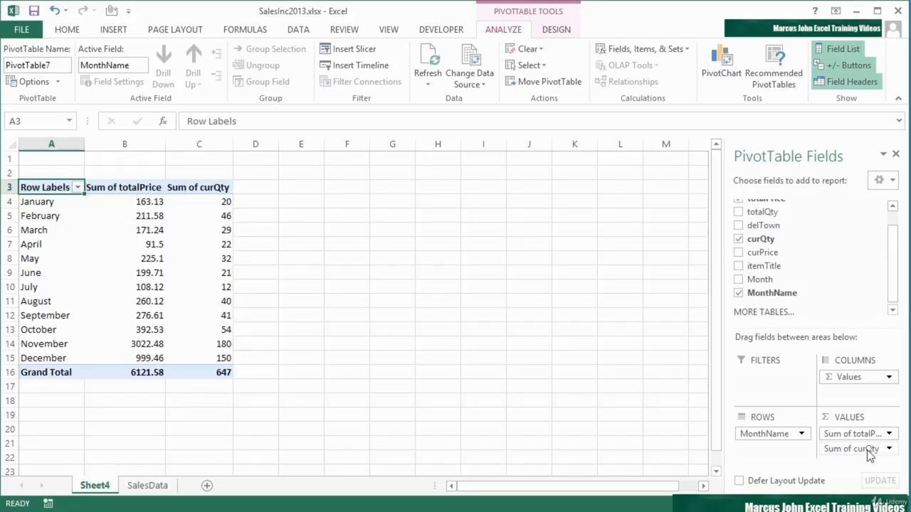
Step: Enter the heading "Average" in cell E3 beside the PivotTable
left_click(291, 202)
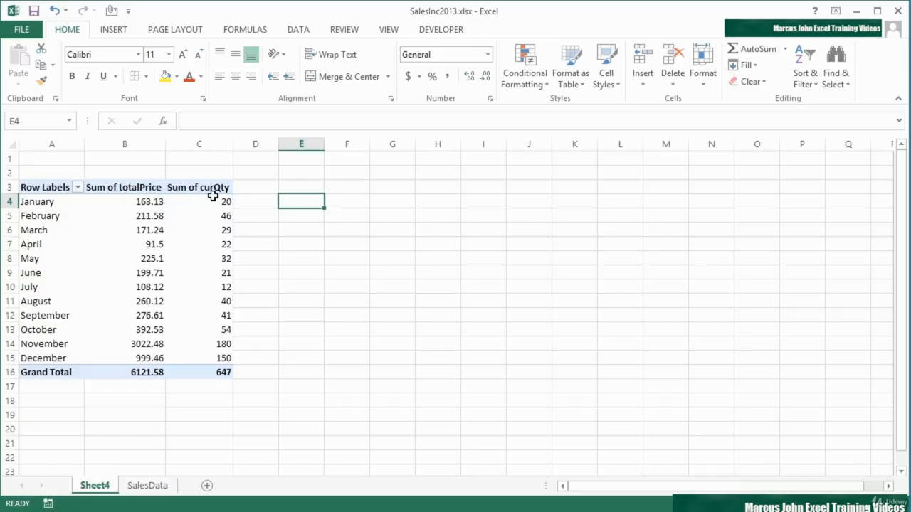
left_click(300, 186)
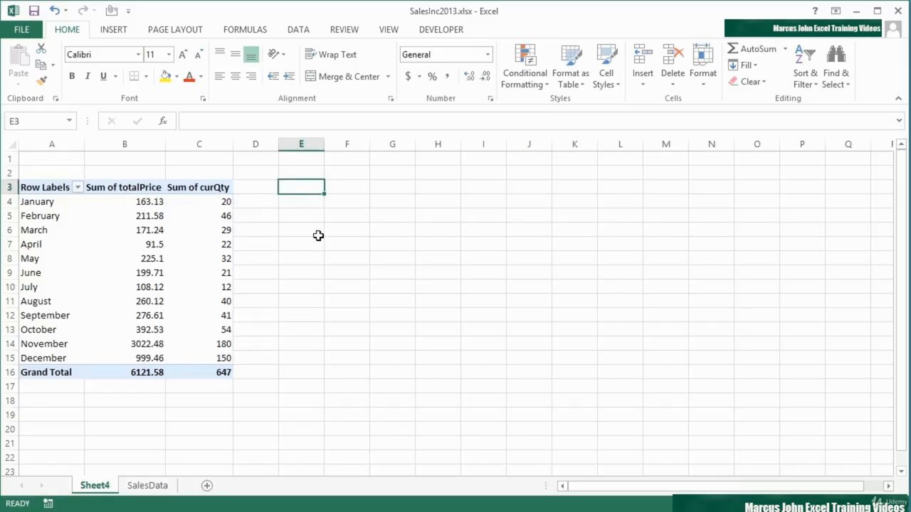
type("Average")
key("Return")
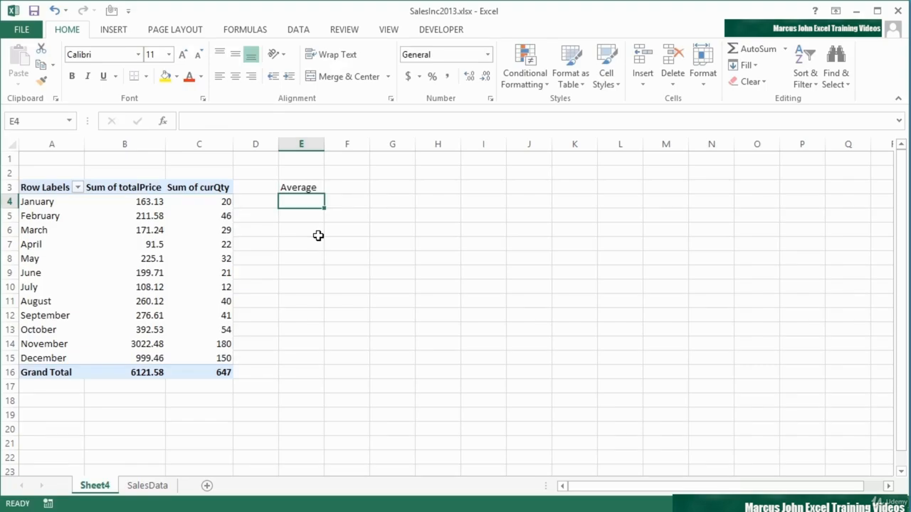
Step: In E4, enter a formula dividing January's Sum of totalPrice by its Sum of curQty, referencing PivotTable cells B4 and C4 to generate GETPIVOTDATA
type("=")
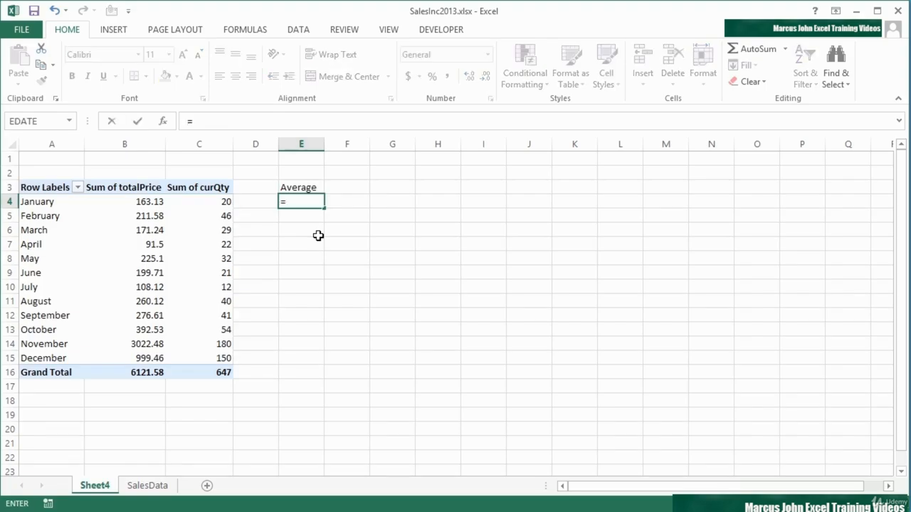
key("Left")
key("Left")
key("Left")
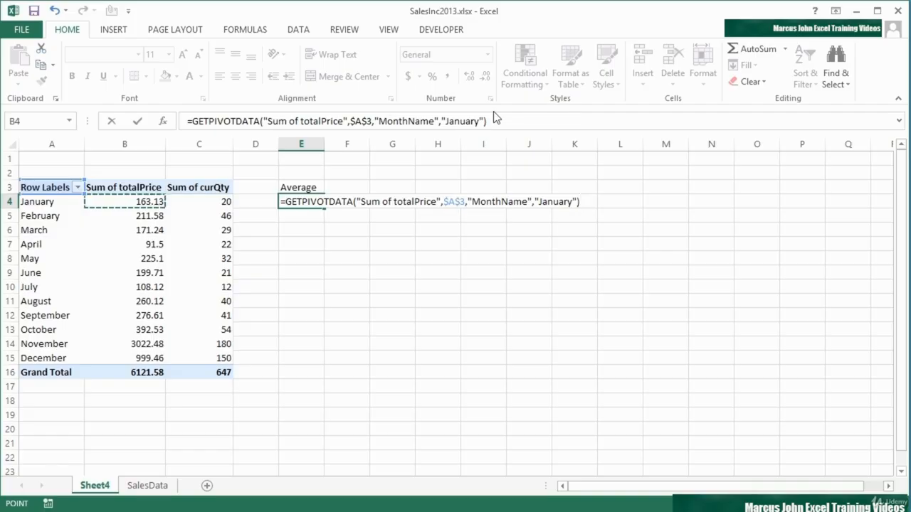
type("/")
left_click(195, 200)
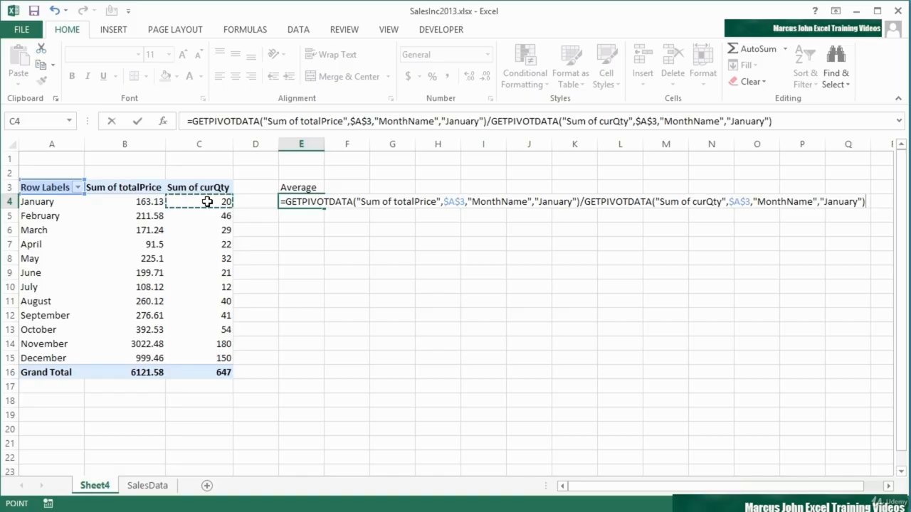
key("Return")
key("Up")
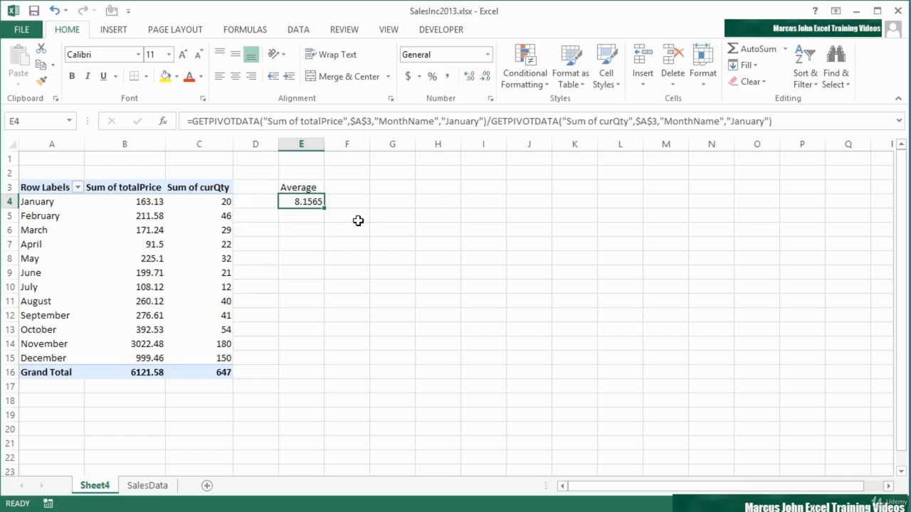
Step: Format E4 in the dollar Accounting format and copy its formula down through E15
left_click(412, 78)
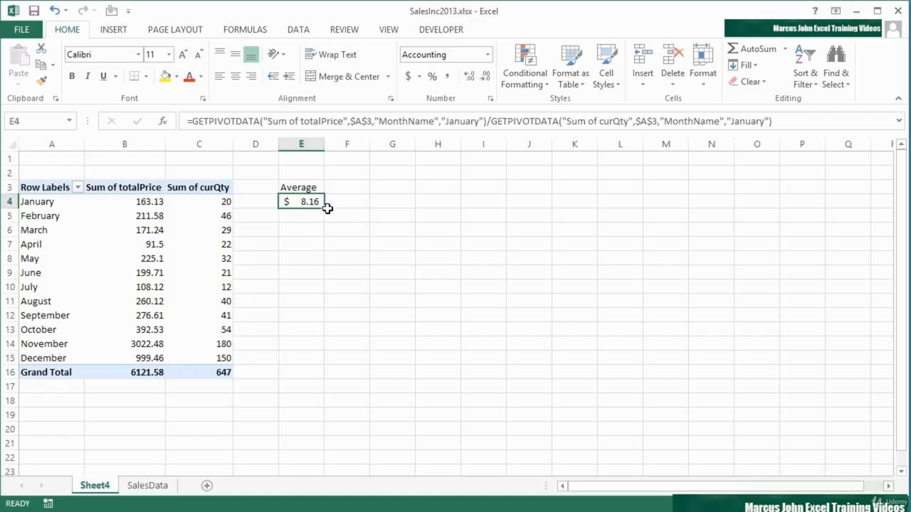
left_click_drag(326, 209, 303, 362)
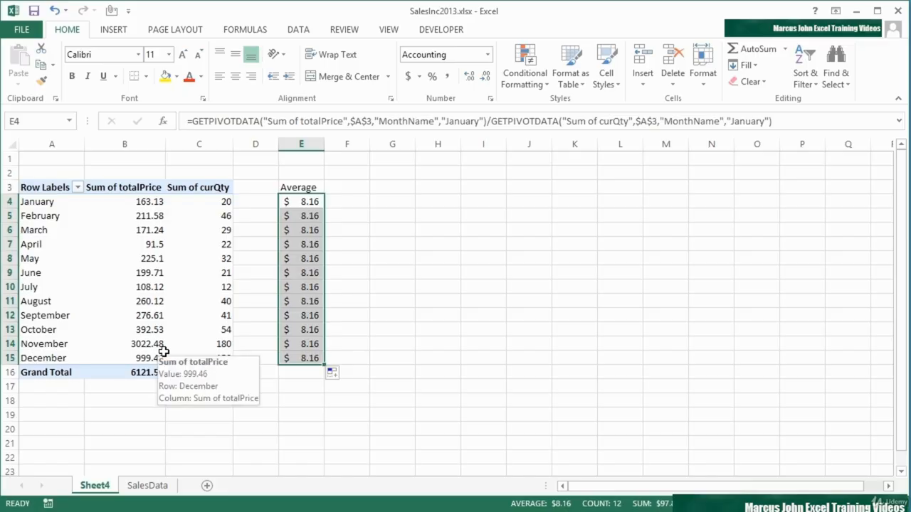
Step: Examine the copied formulas in E5 and E6 to see which month they reference
left_click(311, 217)
left_click(311, 229)
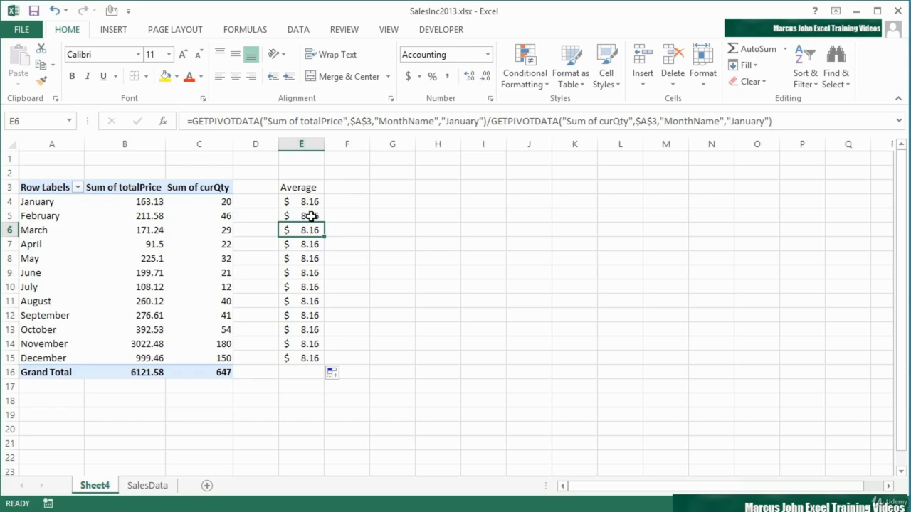
double_click(311, 217)
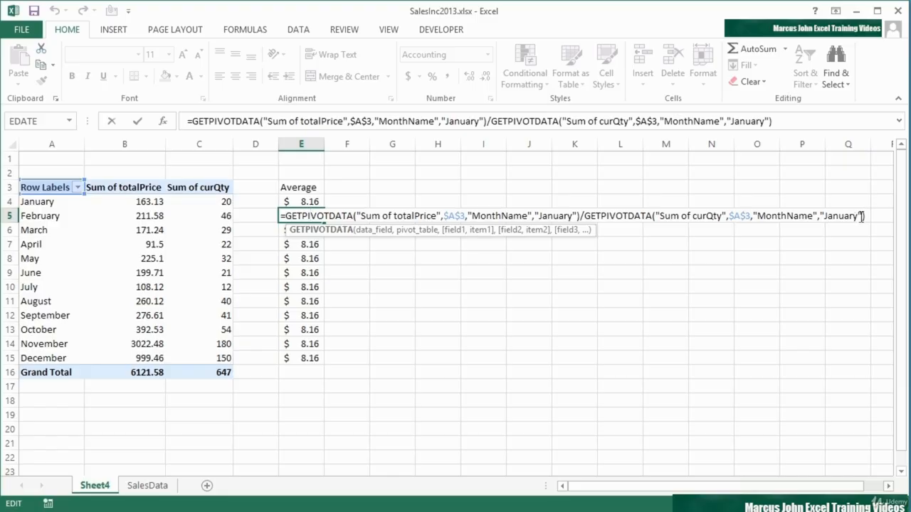
key("Escape")
Step: In E4's formula, replace the hard-coded "January" in the first GETPIVOTDATA function with a reference to A4
left_click(308, 201)
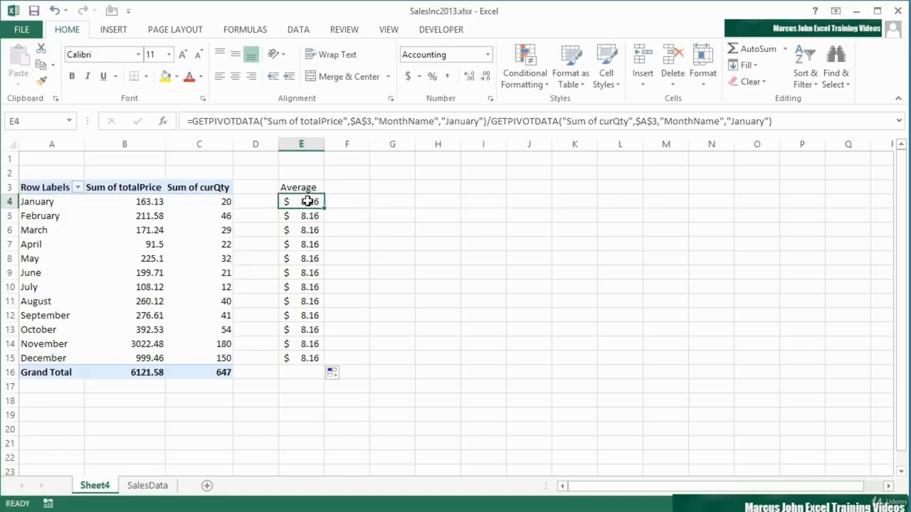
double_click(307, 201)
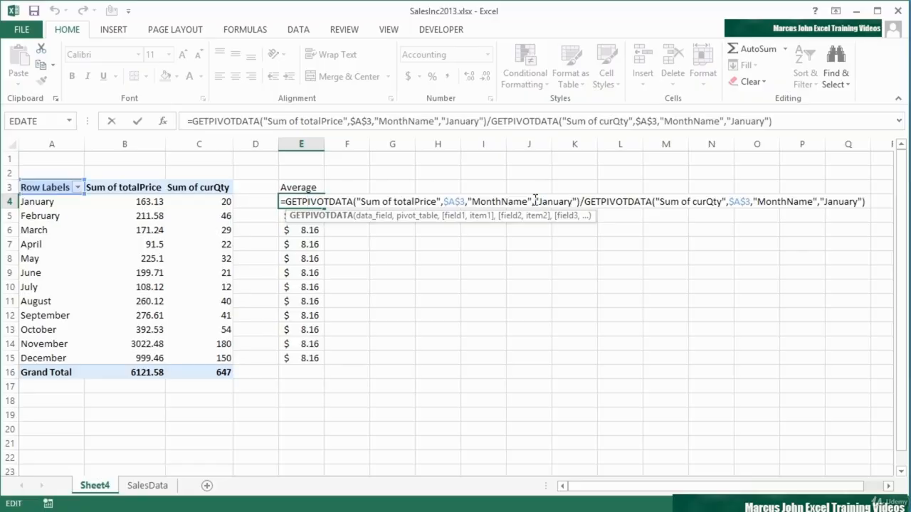
left_click_drag(535, 200, 577, 200)
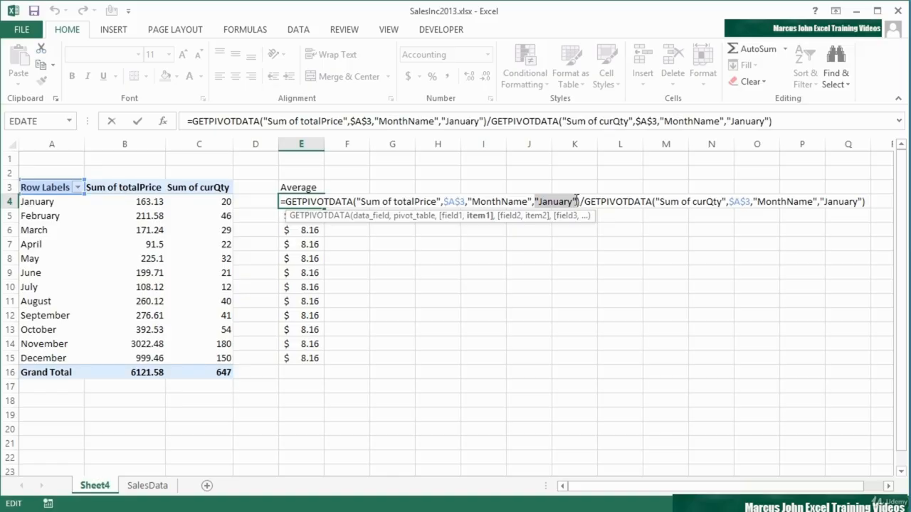
key("Delete")
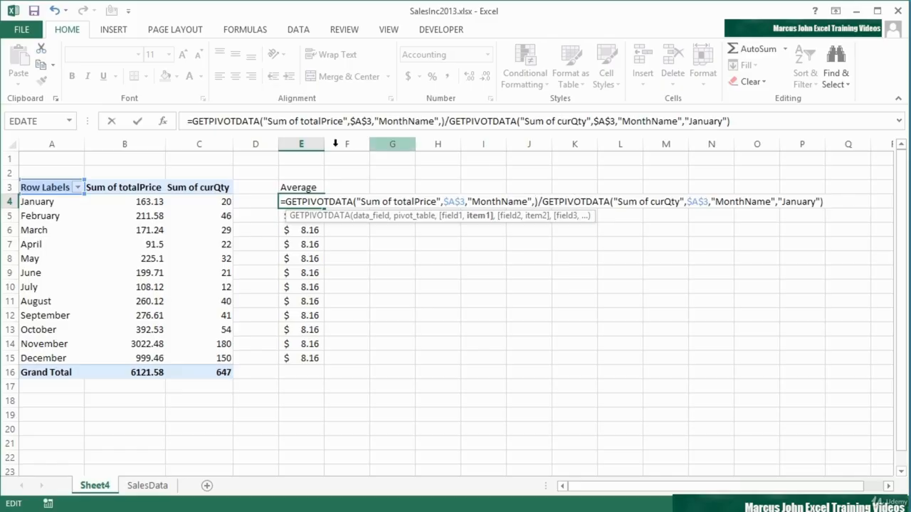
left_click(46, 202)
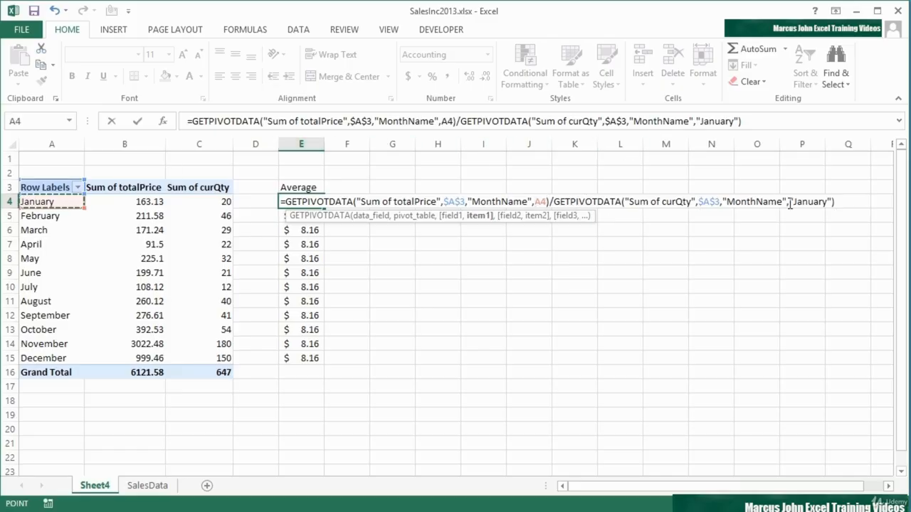
Step: Replace "January" in E4's second GETPIVOTDATA function with A4 and copy the revised formula down through E15
left_click_drag(788, 201, 832, 202)
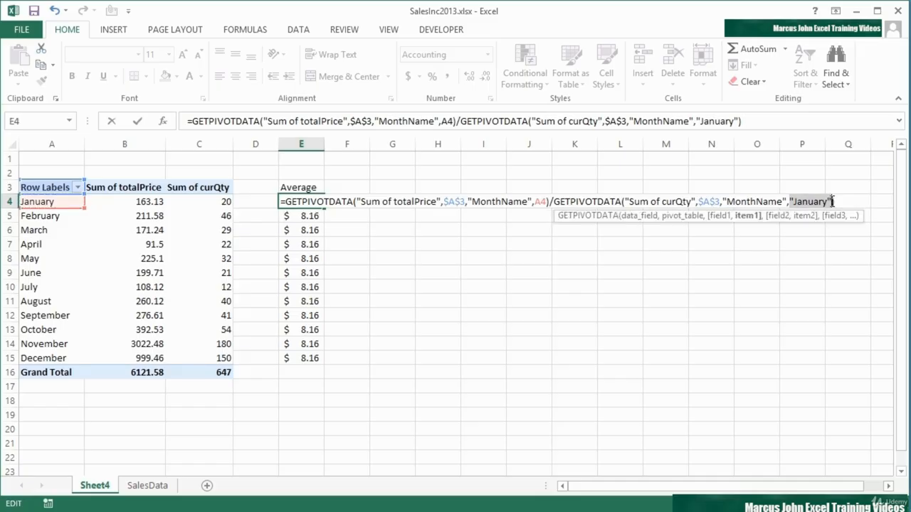
key("Delete")
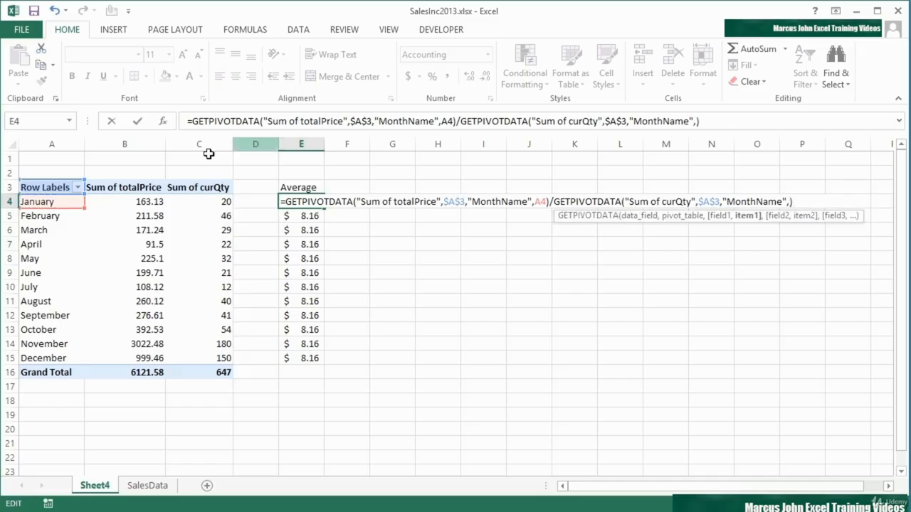
left_click(44, 202)
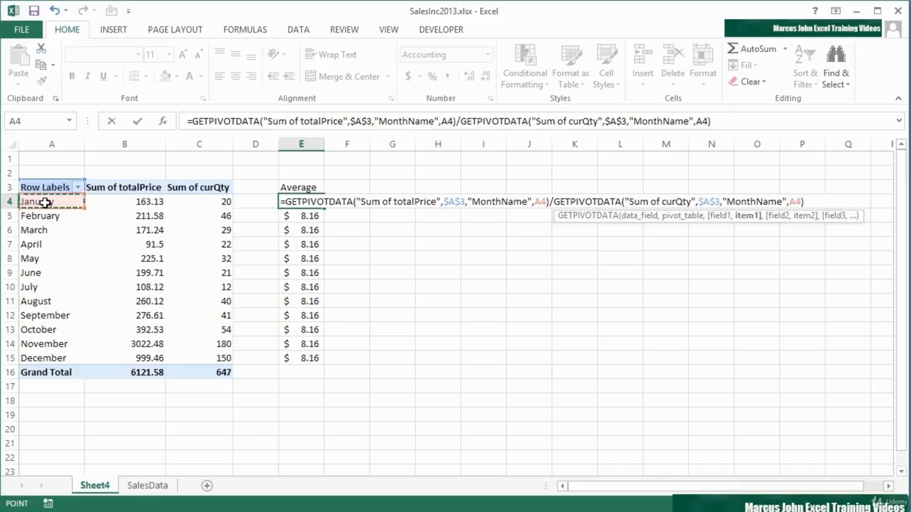
key("Return")
key("Up")
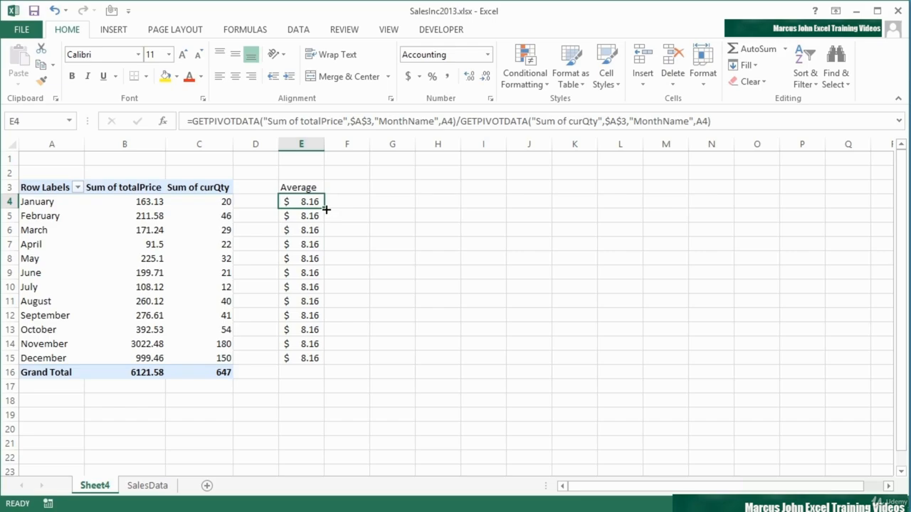
left_click_drag(324, 208, 325, 365)
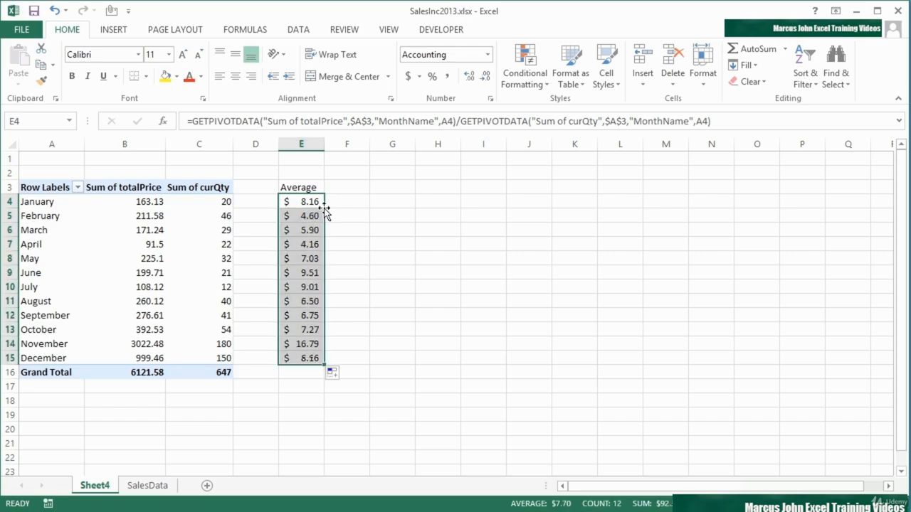
Step: Examine the copied formulas in E6 to E8, checking the month reference in E8's two GETPIVOTDATA functions
left_click(311, 233)
left_click(311, 244)
left_click(311, 258)
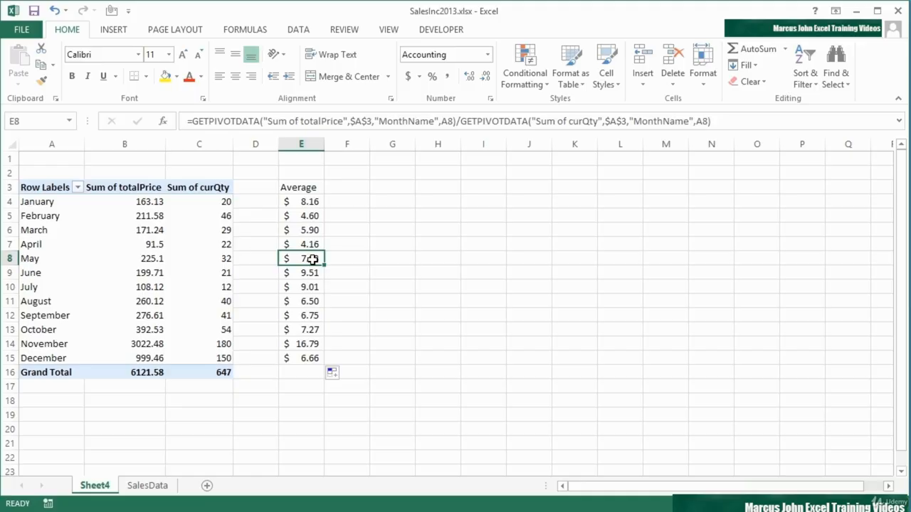
double_click(313, 260)
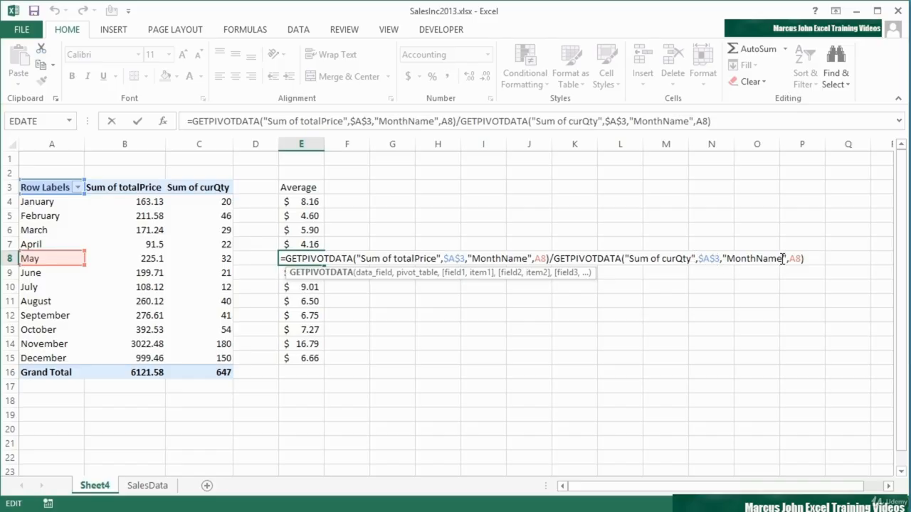
key("Return")
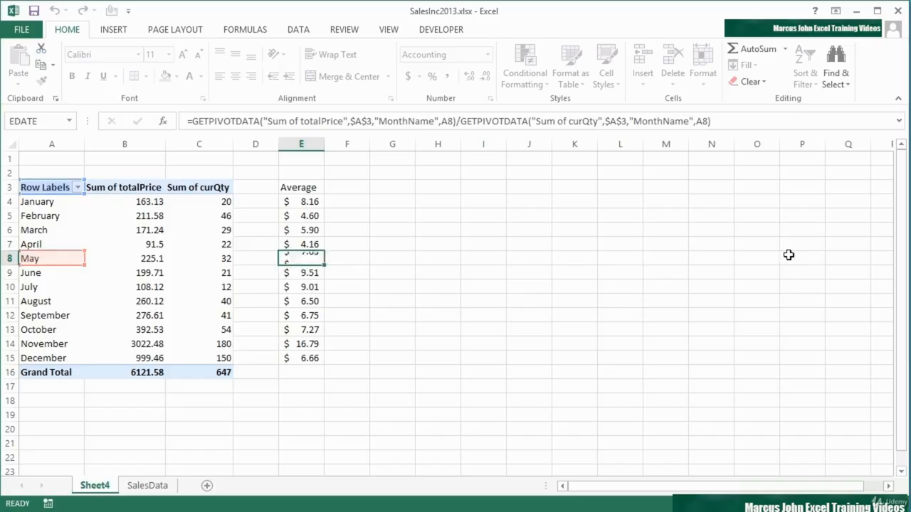
key("Up")
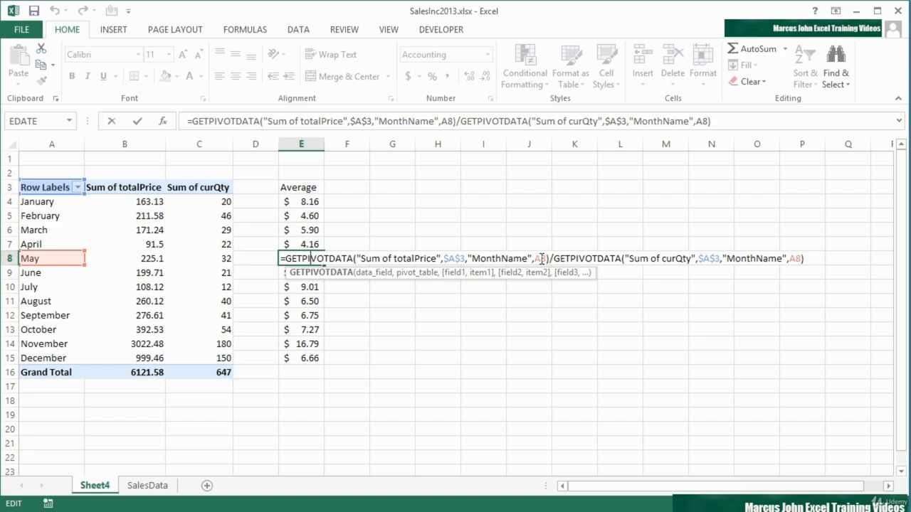
key("Return")
key("Up")
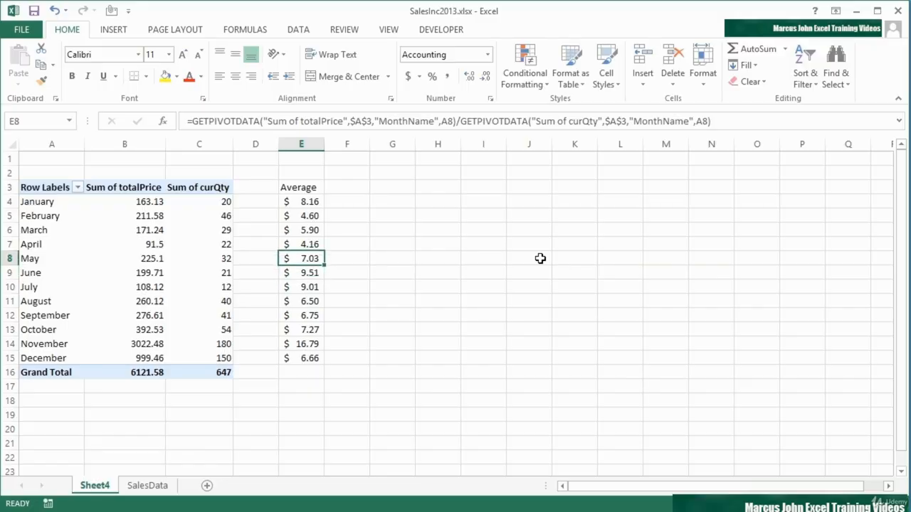